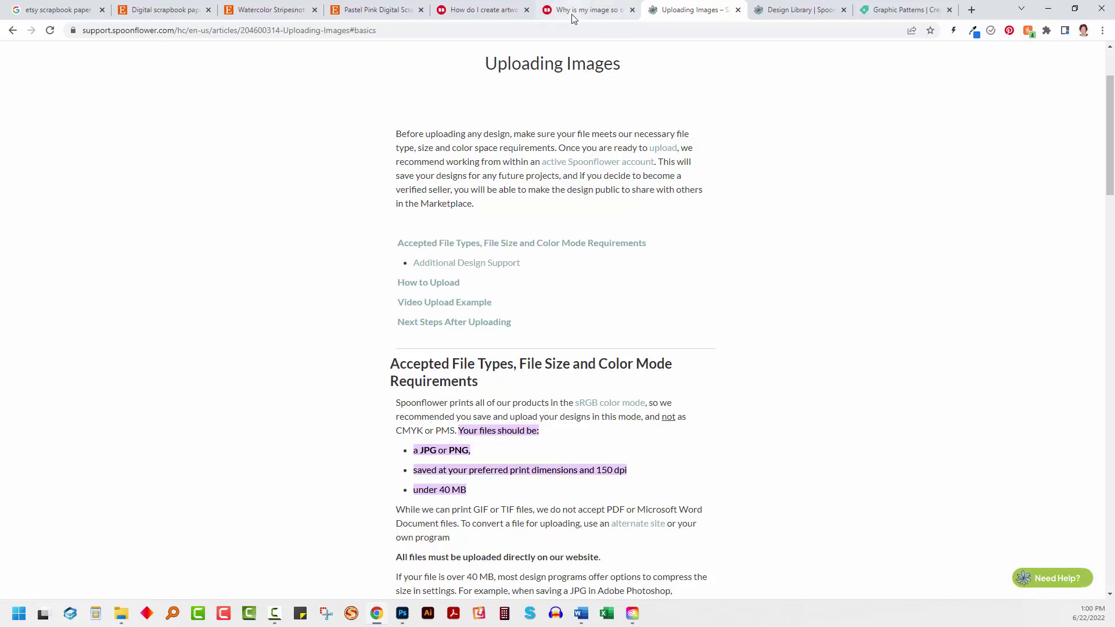
- Switch to Redbubble's 'Why is my image so small on products?' help article
left_click(577, 12)
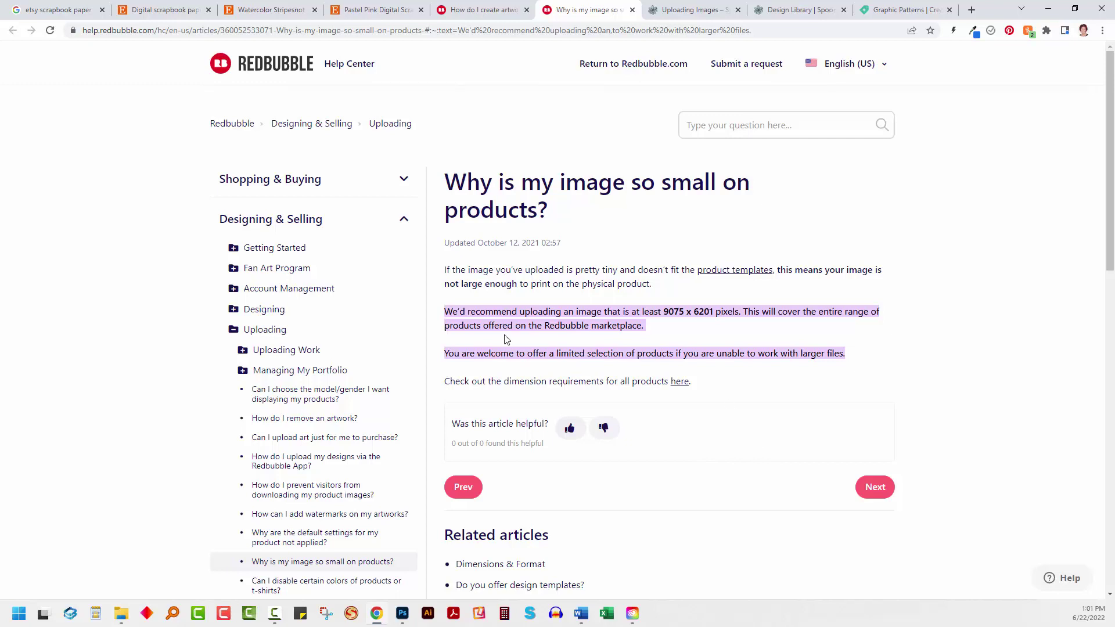
- Return to Etsy's digital scrapbook paper search results
left_click(150, 16)
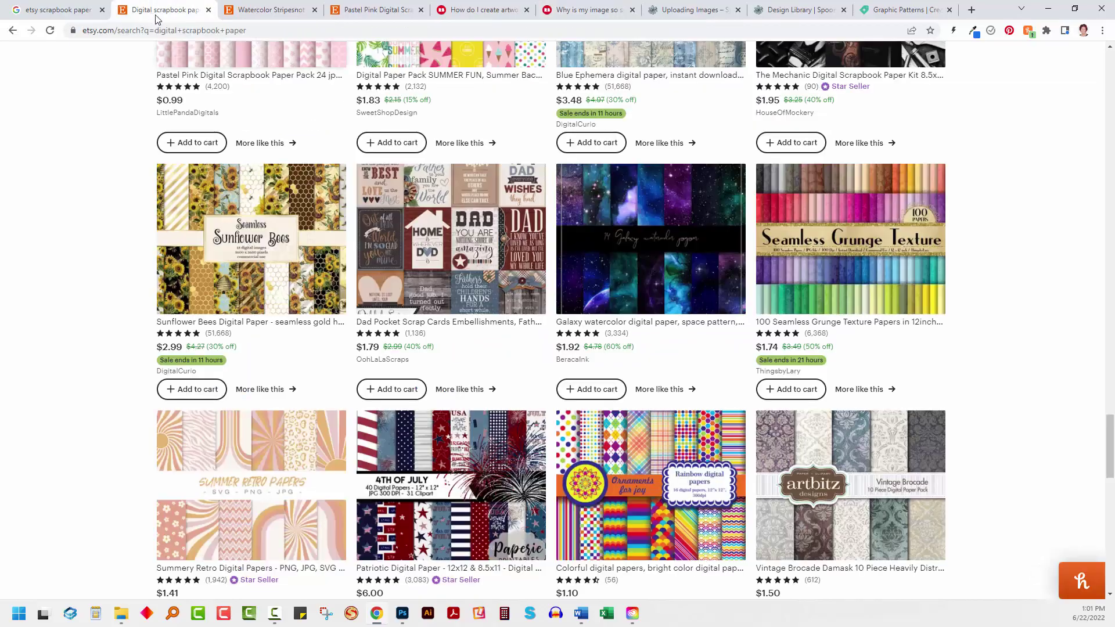
- Browse the Etsy scrapbook paper results, then open the Watercolor stripes digital paper listing ($1.29)
scroll(1040, 306, "up", 5)
left_click_drag(1111, 390, 1107, 55)
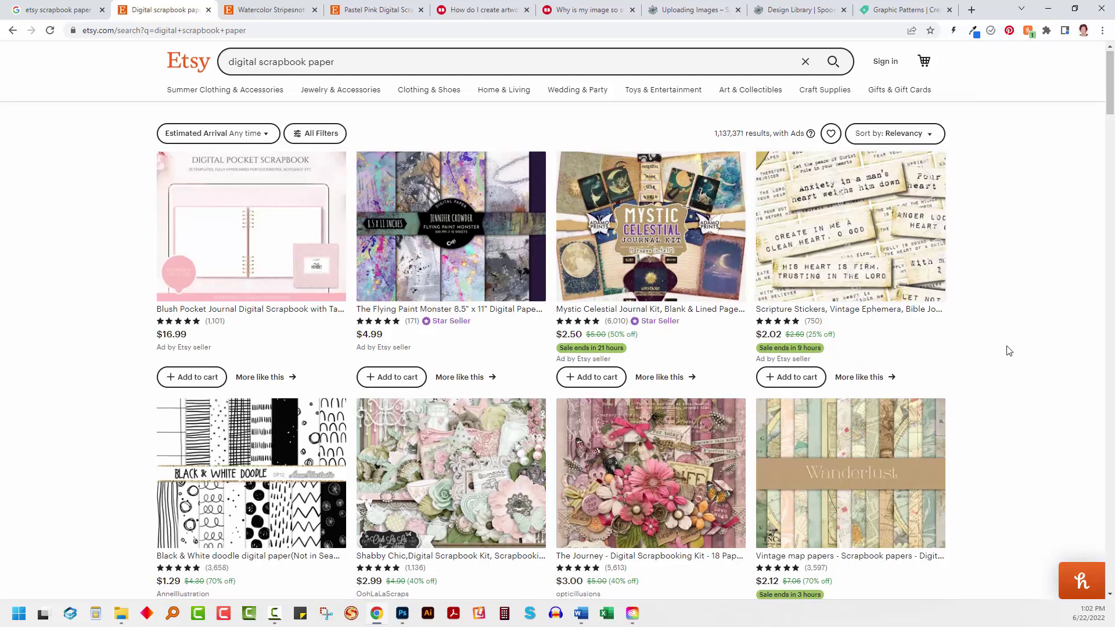
scroll(1009, 351, "down", 2)
scroll(1010, 351, "down", 2)
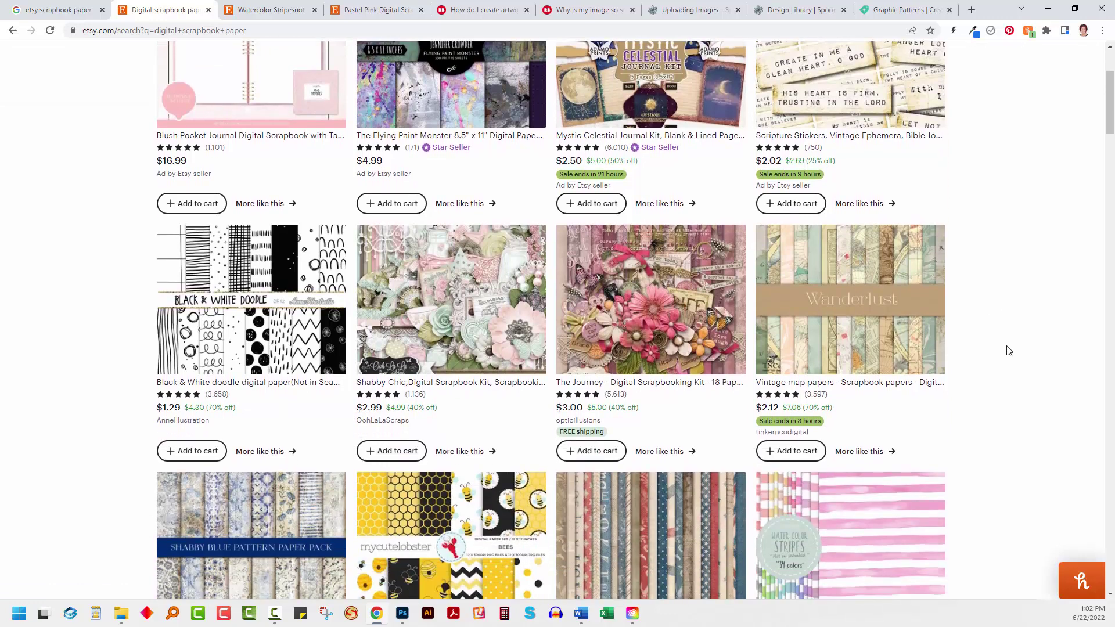
scroll(1010, 351, "down", 1)
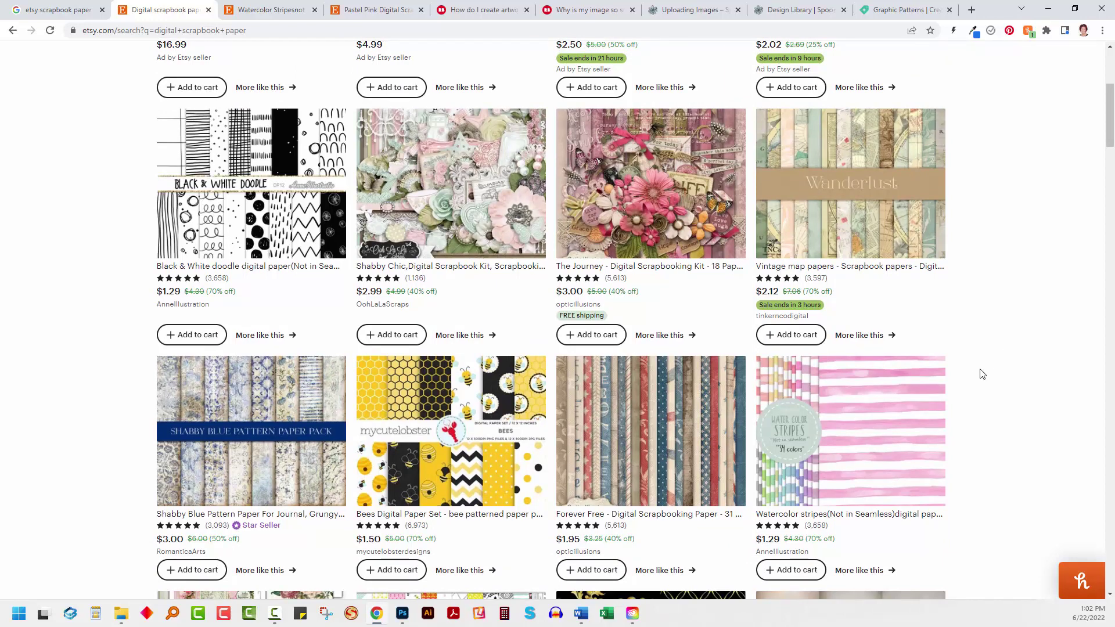
scroll(967, 372, "down", 1)
scroll(967, 372, "down", 1)
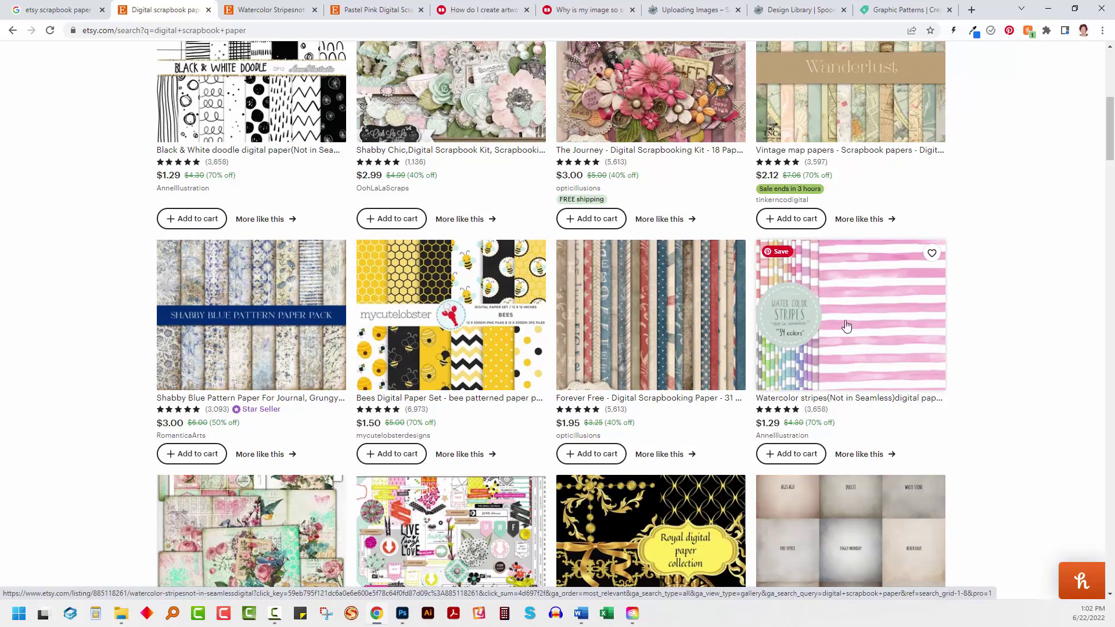
left_click(276, 12)
- Preview the pink cover and 34-swatch grid images, then read the description: JPEG, 300dpi, 12"x12"
scroll(349, 116, "up", 2)
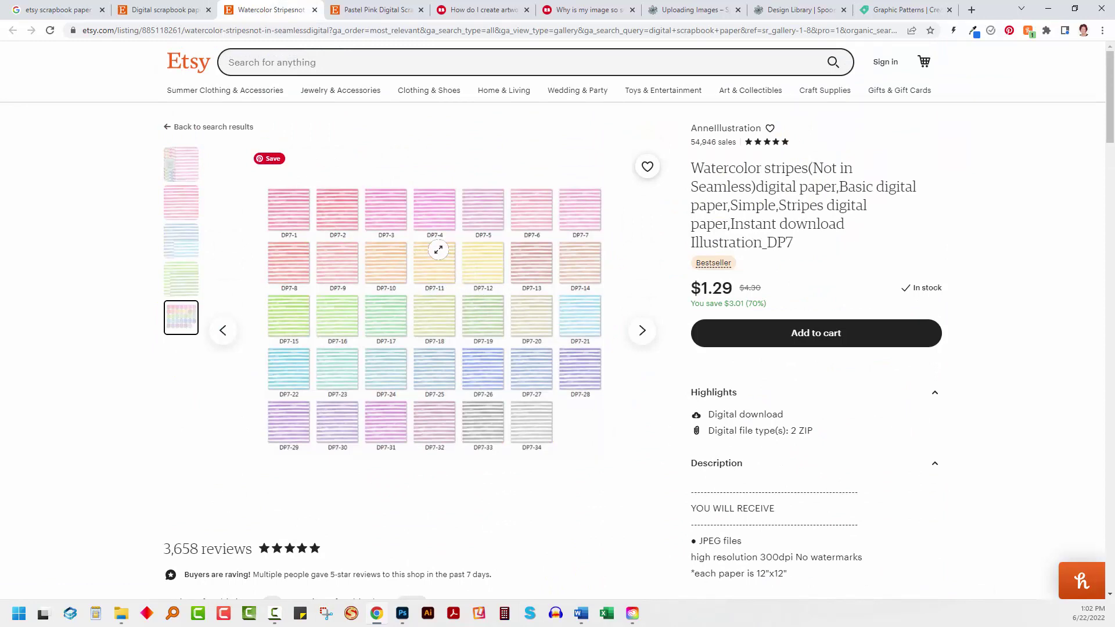
left_click(173, 168)
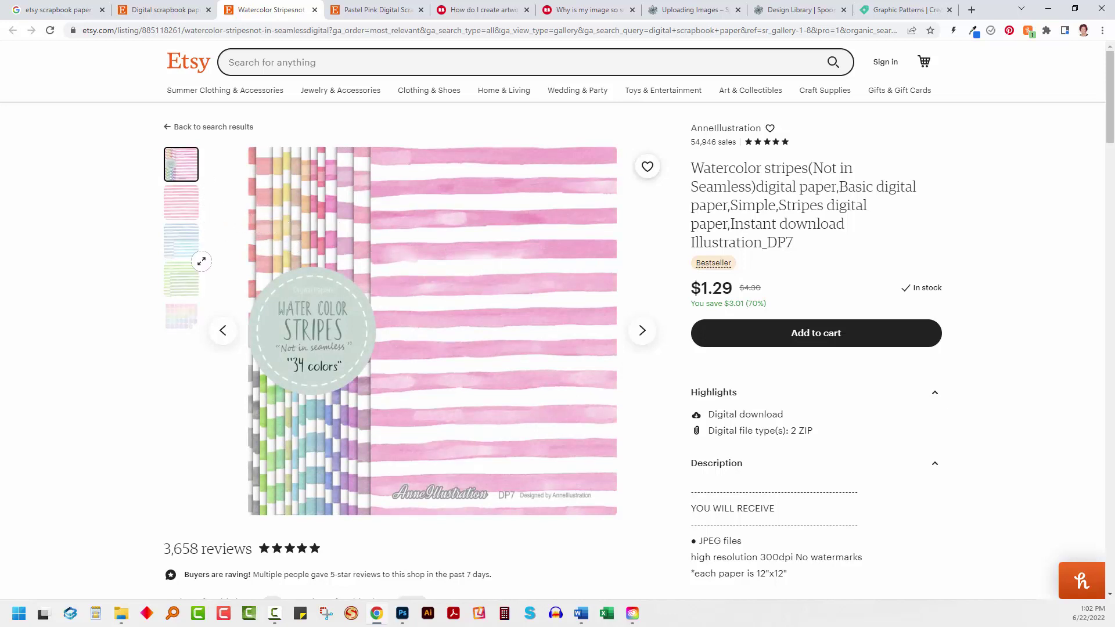
left_click(179, 319)
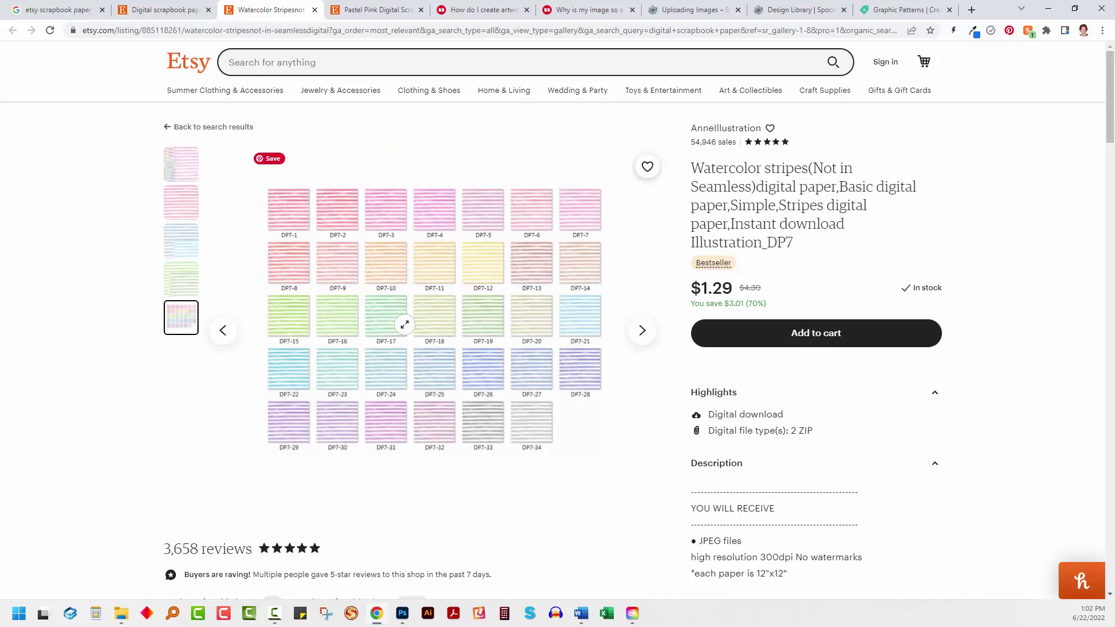
left_click(184, 171)
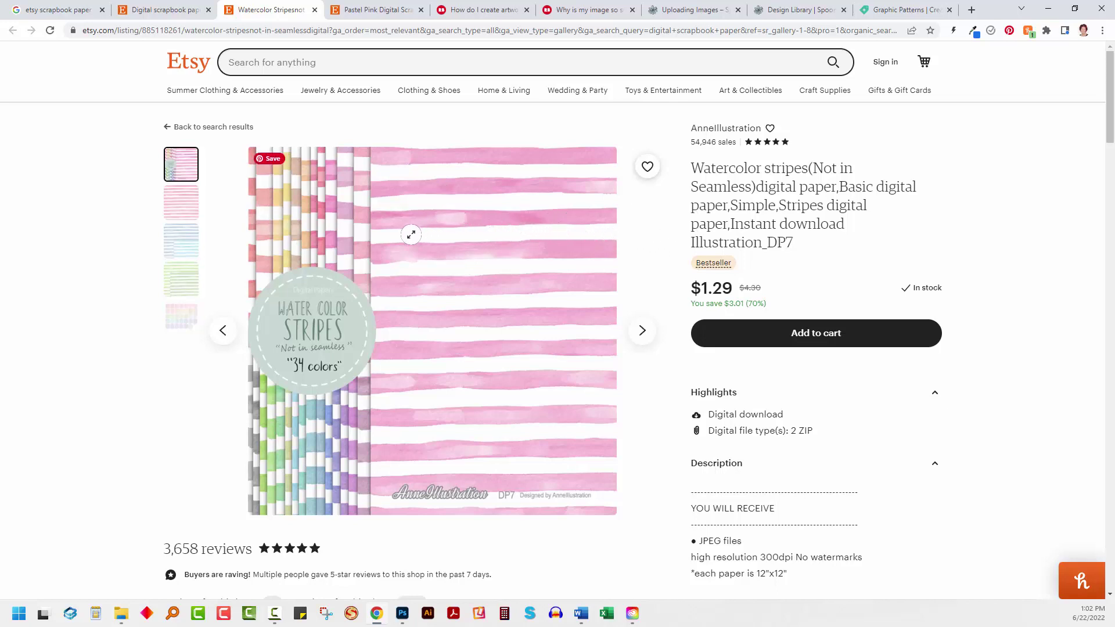
scroll(680, 322, "down", 1)
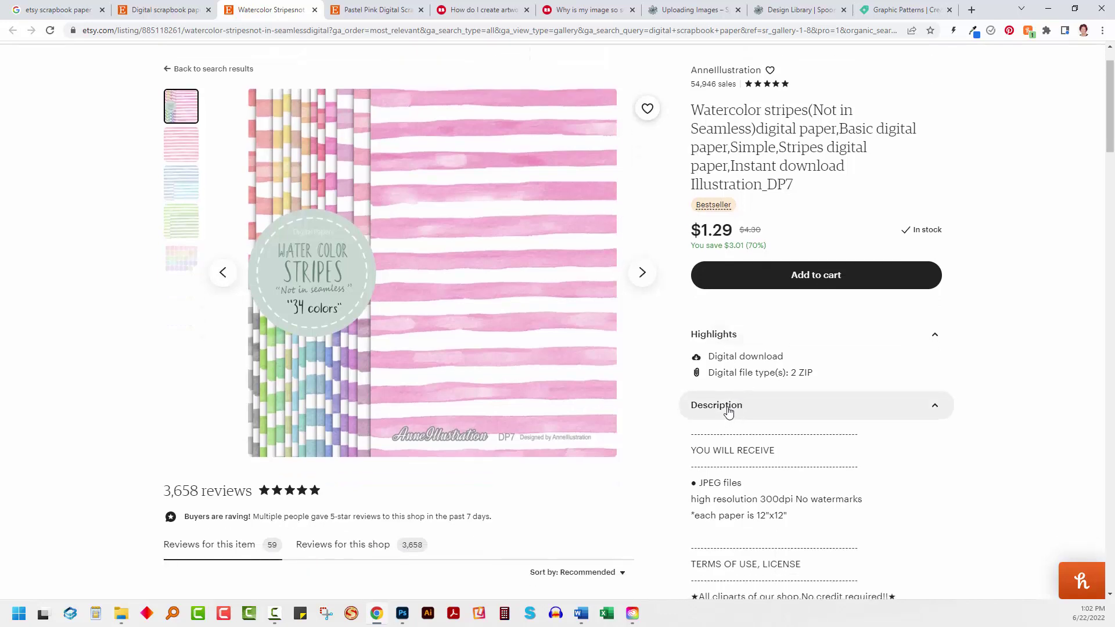
scroll(729, 411, "down", 1)
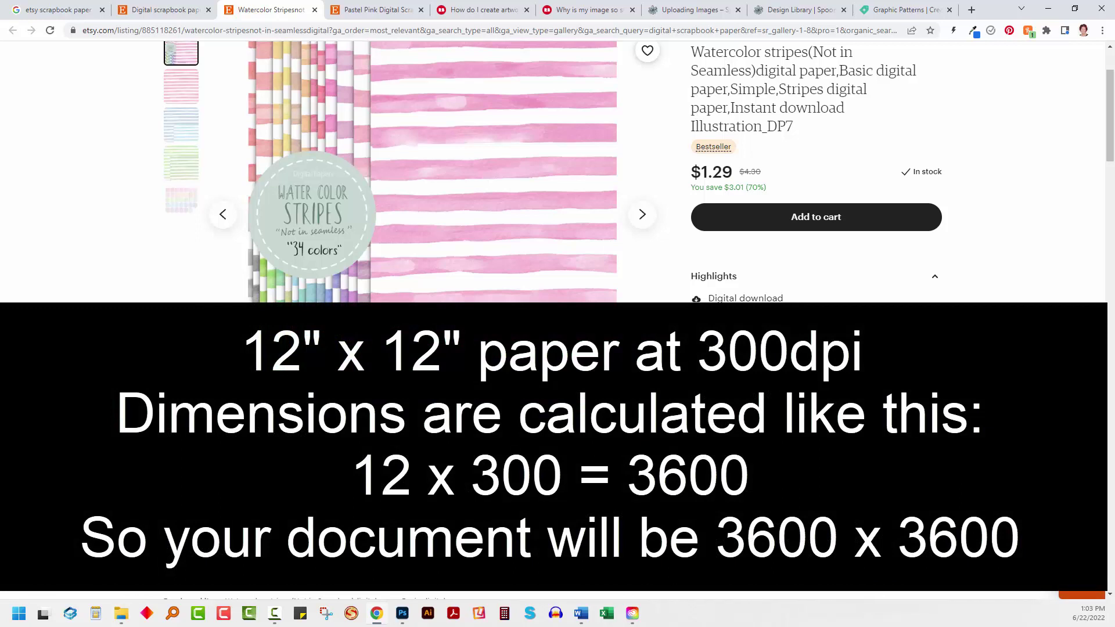
- Scroll back to the top of the listing and switch to Creative Market's Graphic Patterns page
scroll(552, 171, "up", 1)
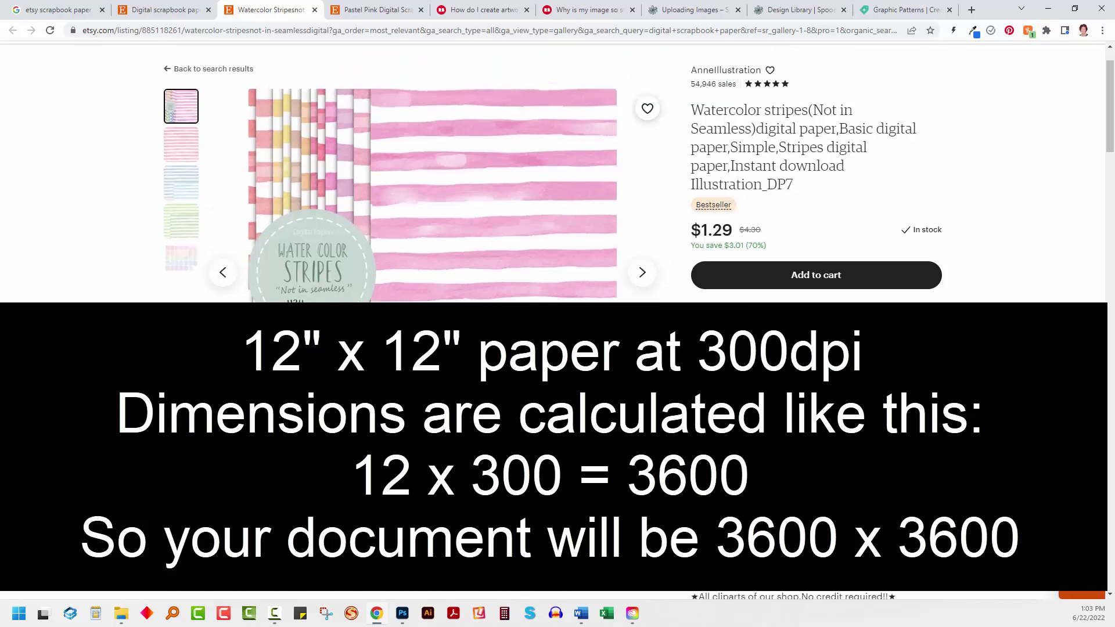
scroll(785, 429, "up", 1)
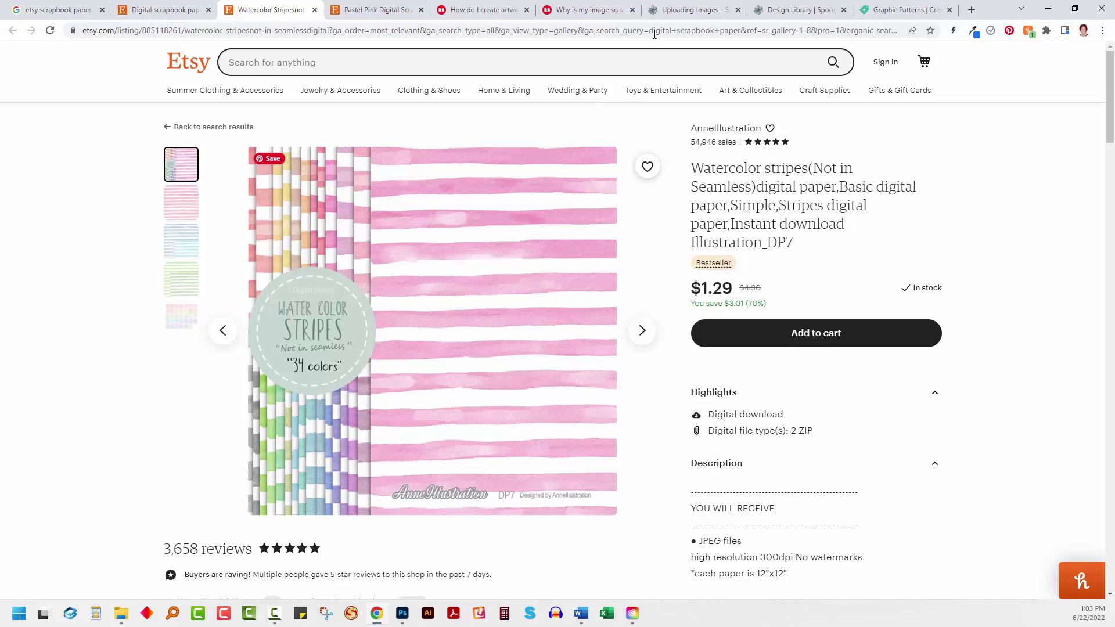
left_click(886, 11)
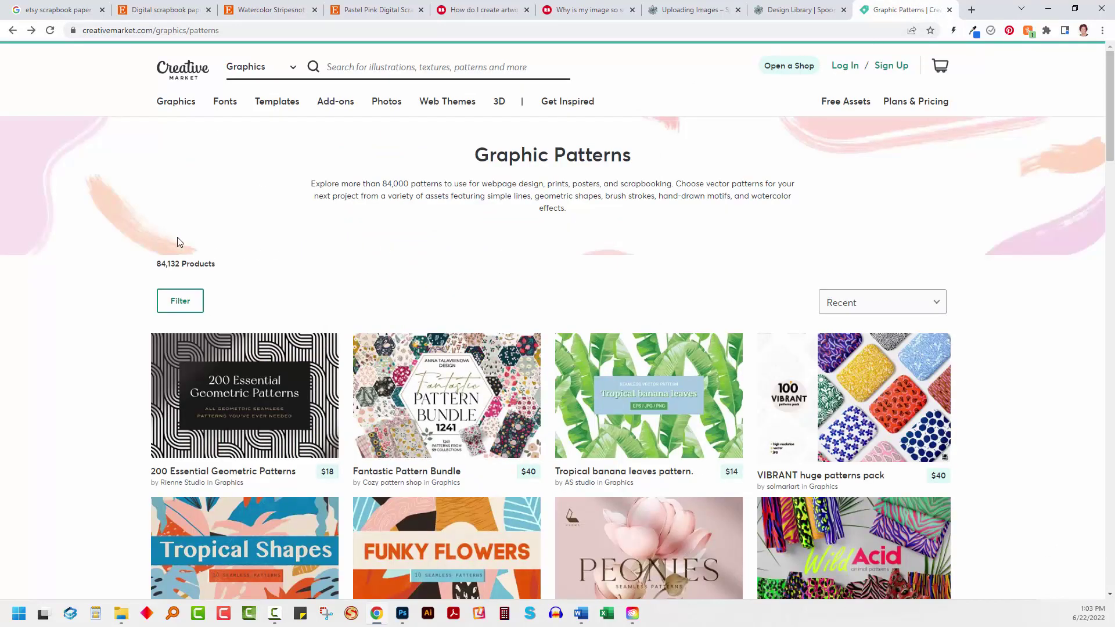
- Browse the 84,132 pattern products, e.g. 200 Essential Geometric Patterns at $18, and return to the top
scroll(175, 244, "down", 1)
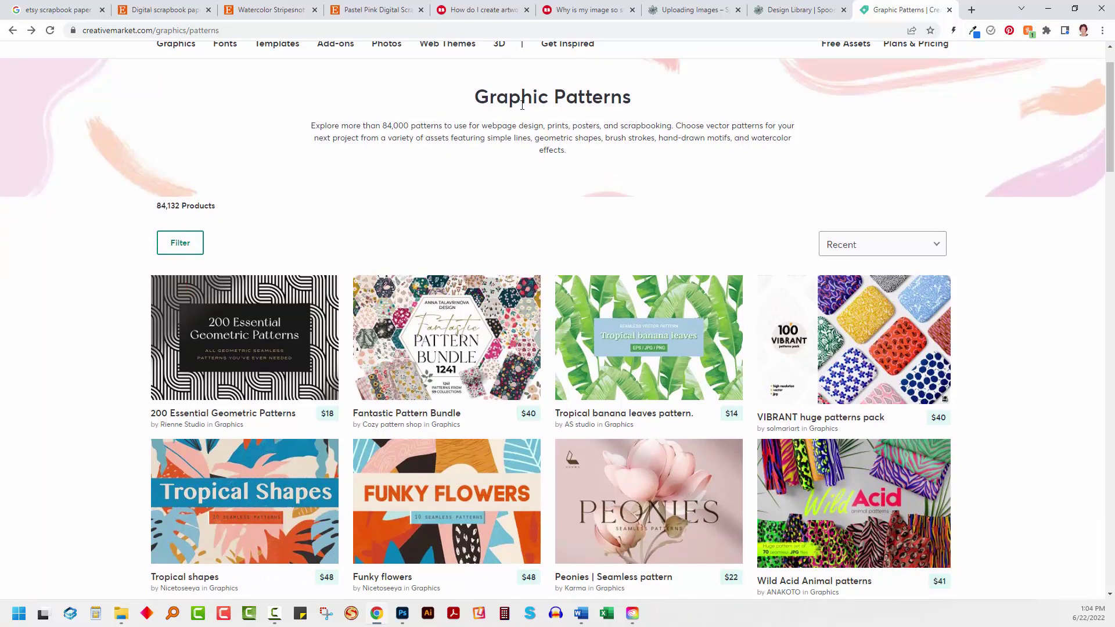
scroll(1014, 325, "down", 3)
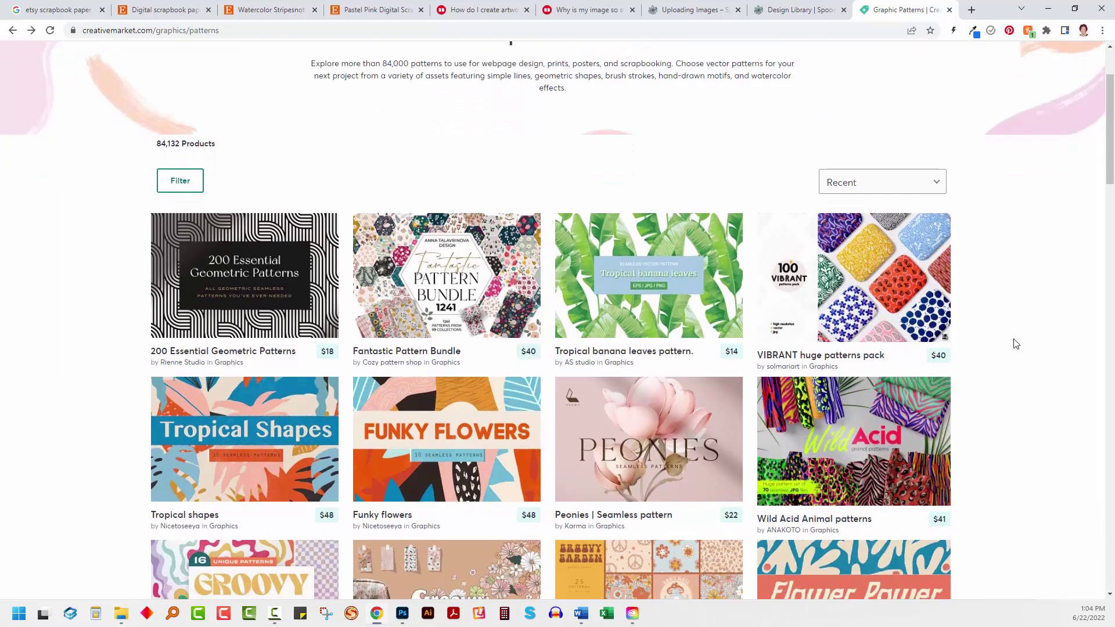
scroll(1016, 366, "down", 1)
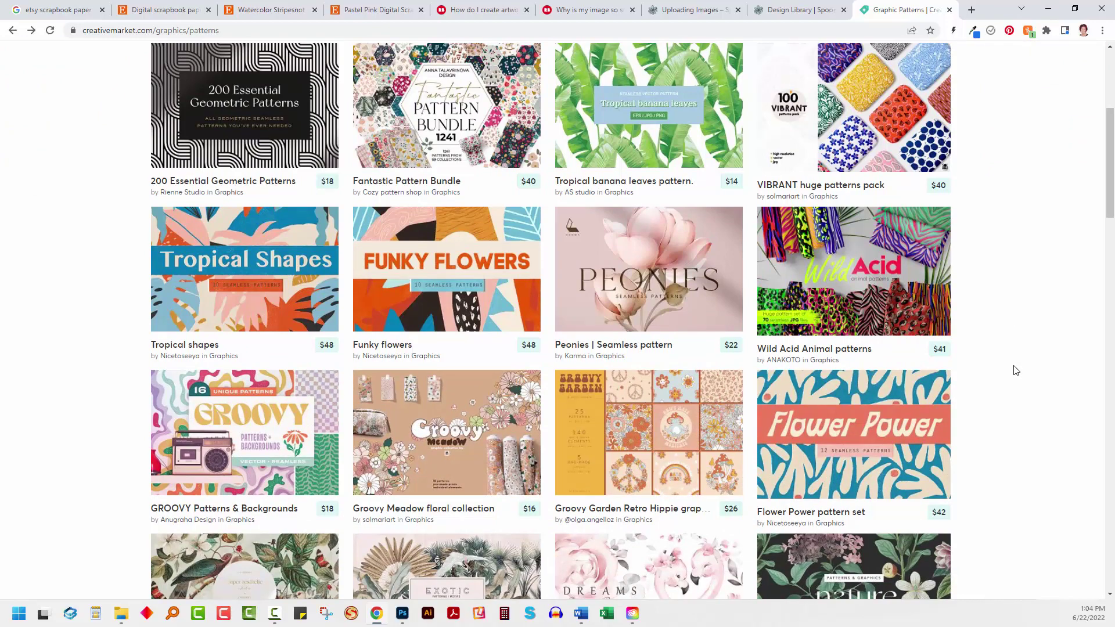
scroll(1016, 371, "down", 3)
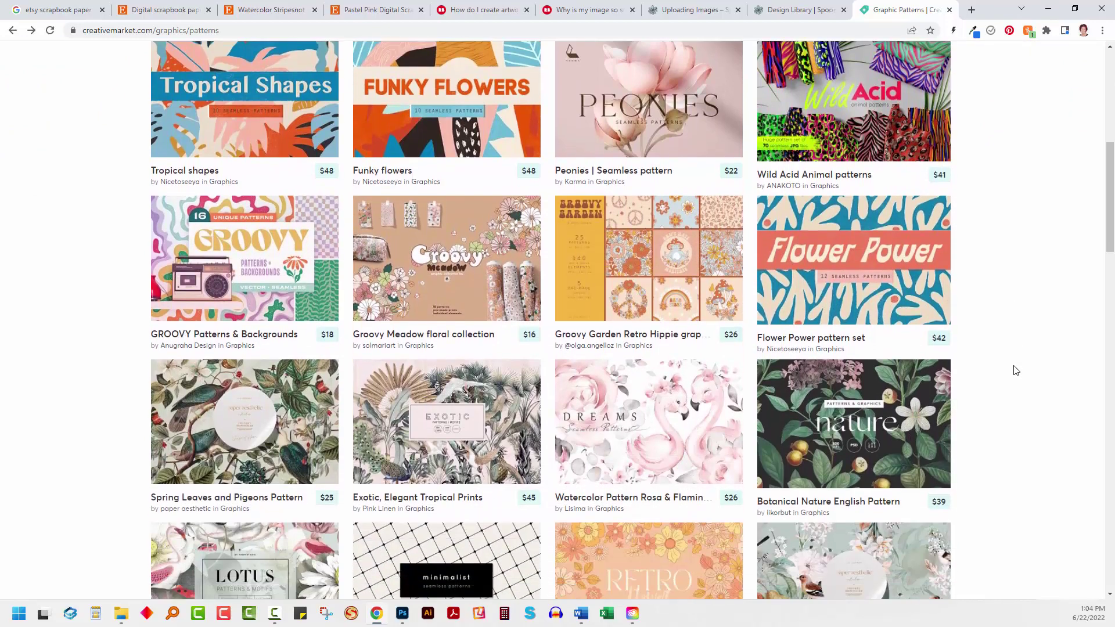
scroll(1016, 371, "down", 3)
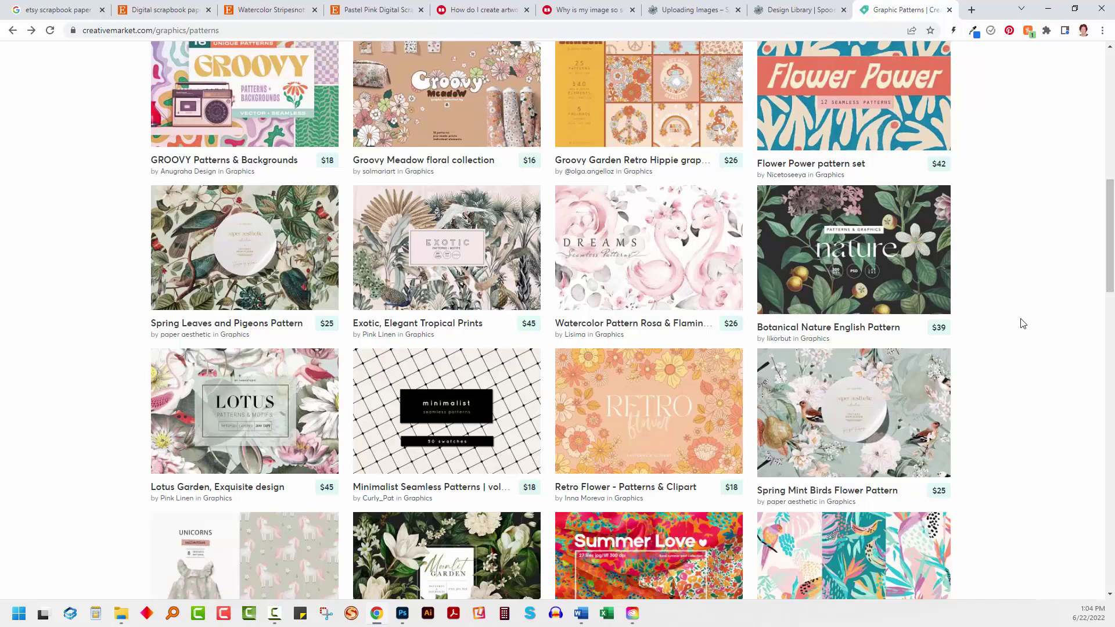
scroll(1022, 322, "up", 5)
scroll(1022, 323, "up", 5)
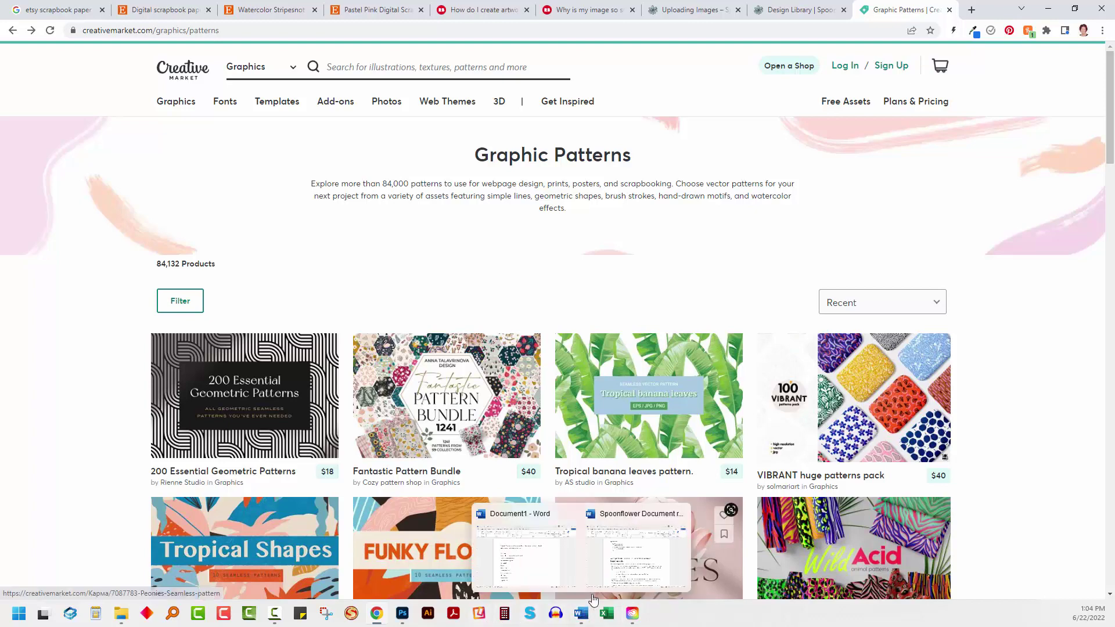
- Bring up the Spoonflower requirements document in Word and enter 'sRGB' as list item 5
mouse_move(580, 620)
left_click(635, 552)
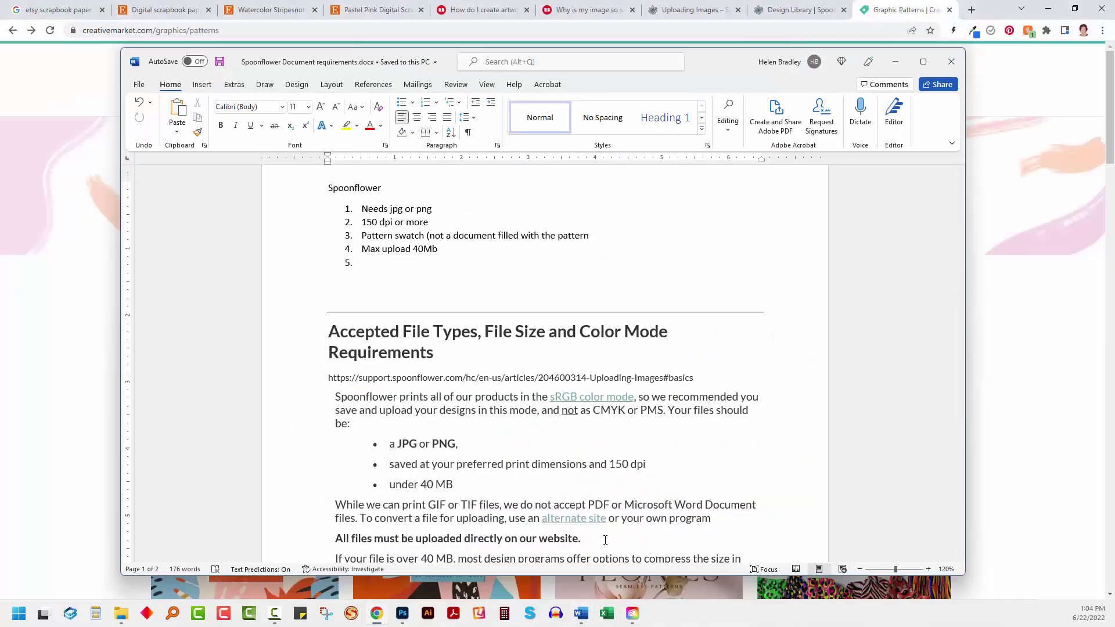
scroll(601, 255, "up", 1)
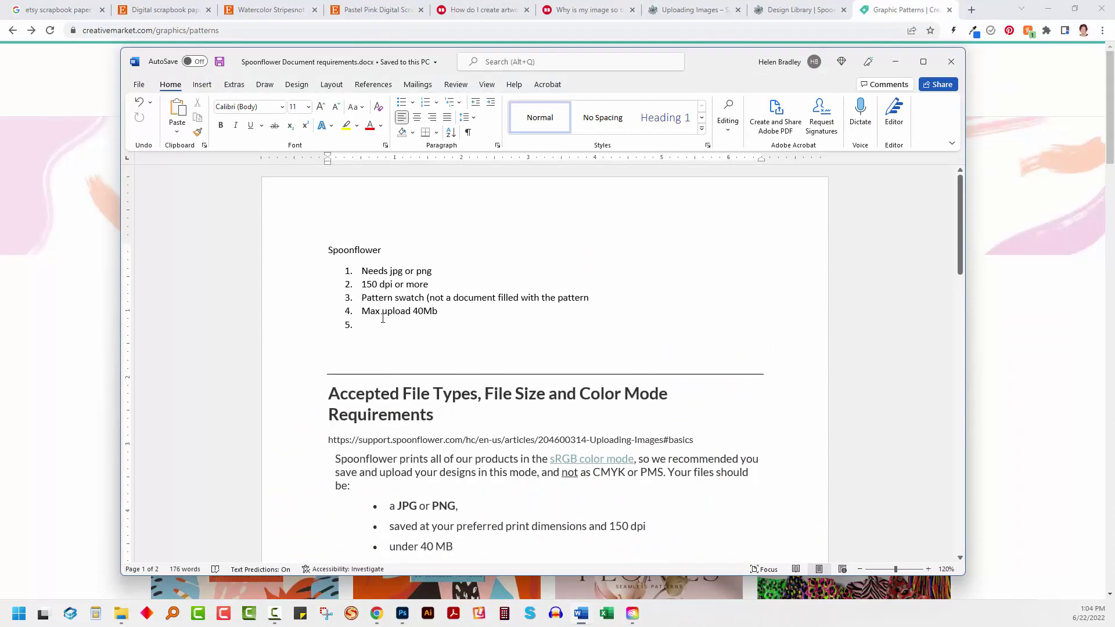
left_click(367, 328)
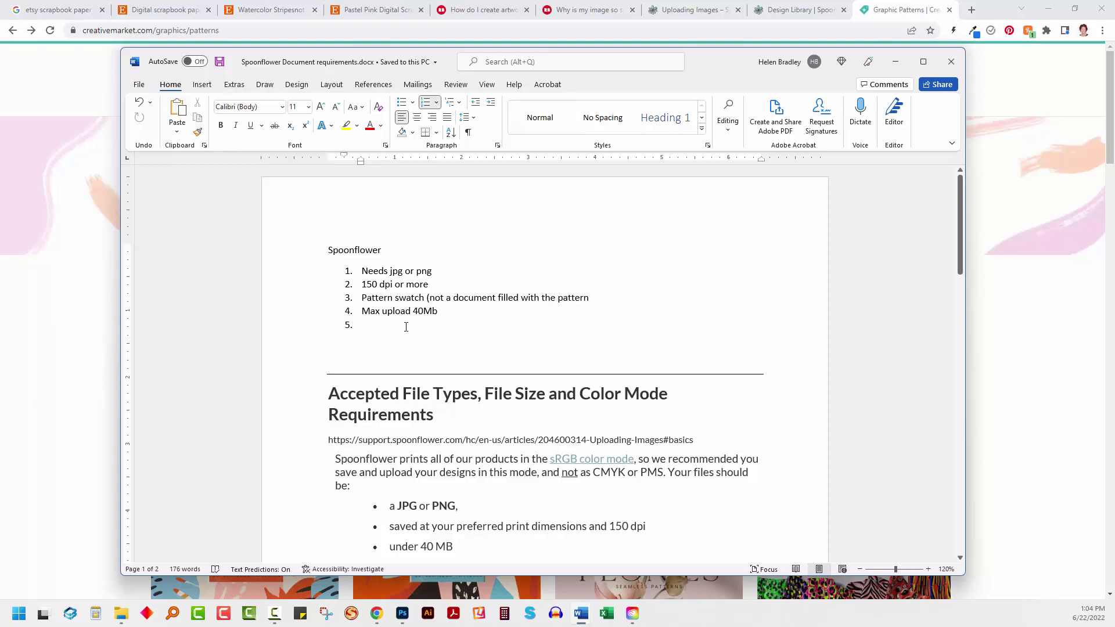
type("sR")
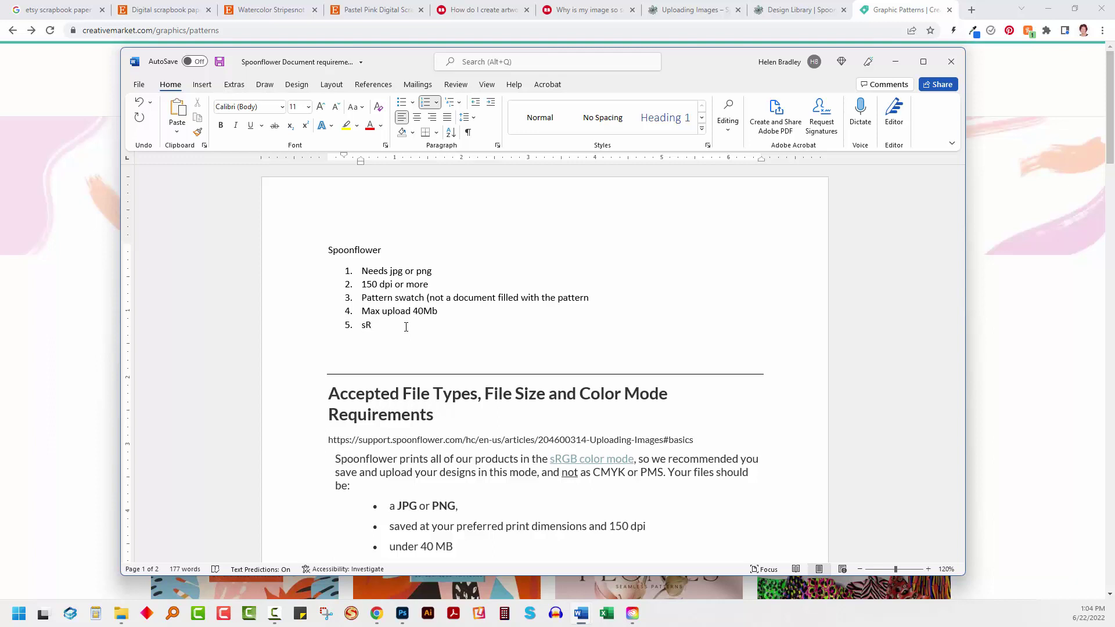
type("GB")
- Scroll through the requirements notes, then switch back to the Etsy scrapbook paper results
scroll(480, 371, "down", 2)
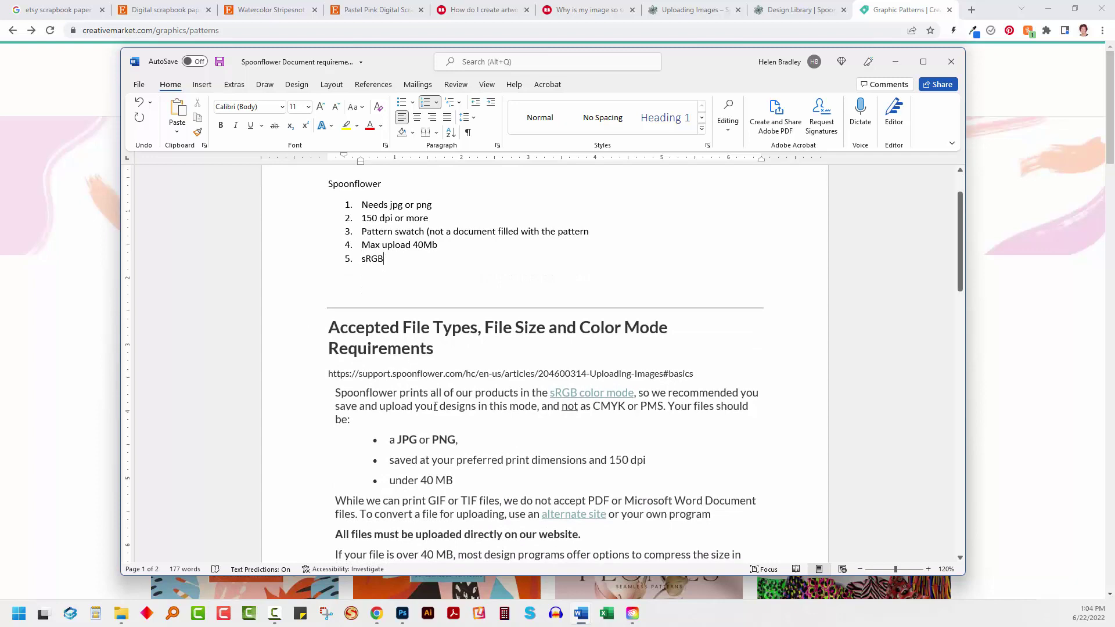
scroll(421, 349, "down", 3)
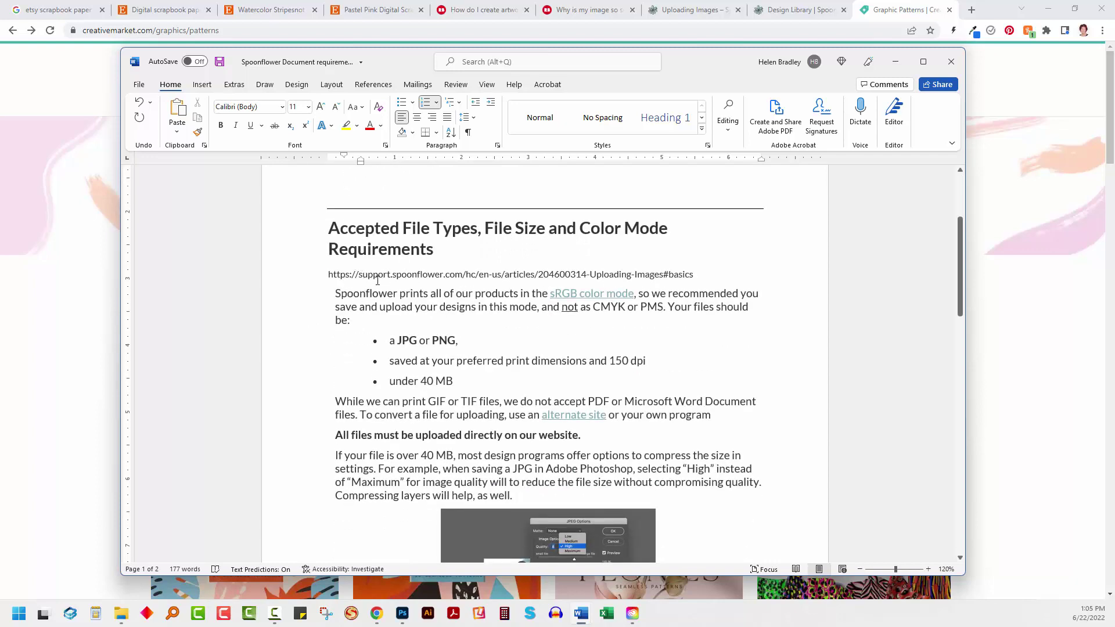
scroll(383, 291, "down", 6)
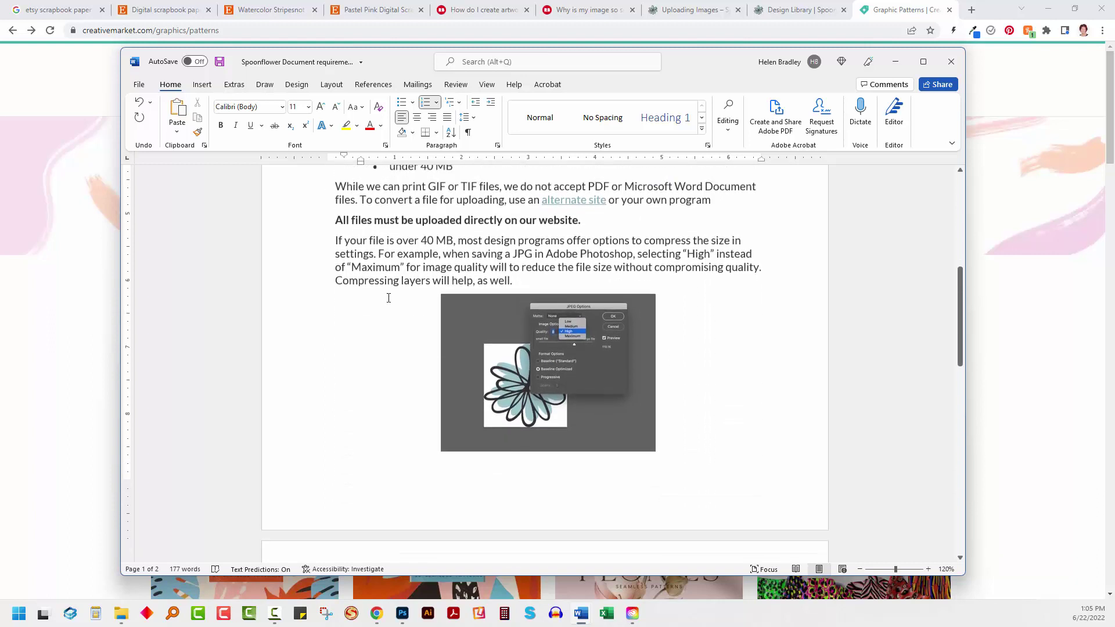
scroll(389, 298, "up", 10)
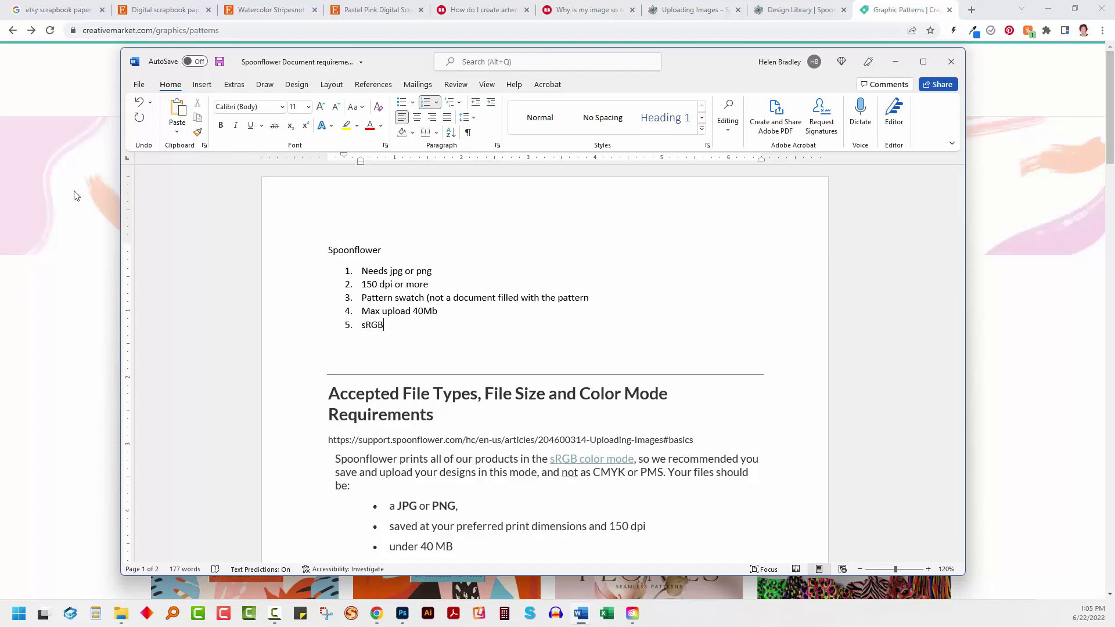
left_click(154, 10)
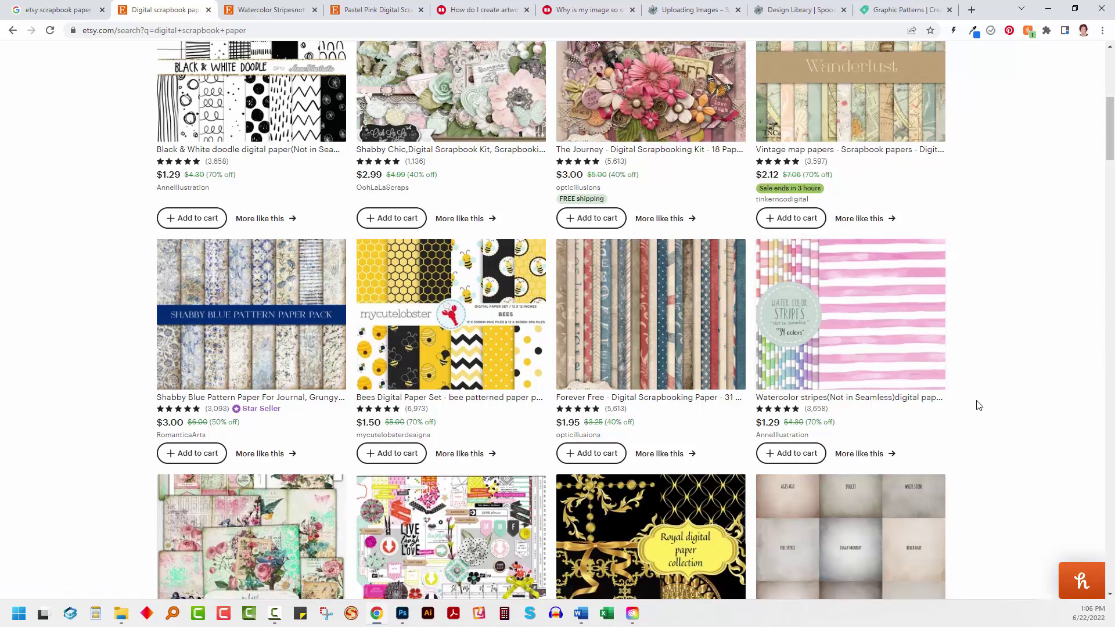
- Scroll to the Plaid Pastel ($0.99) and Forest Fog ($1.95) paper listings, then return to Word
scroll(979, 405, "down", 5)
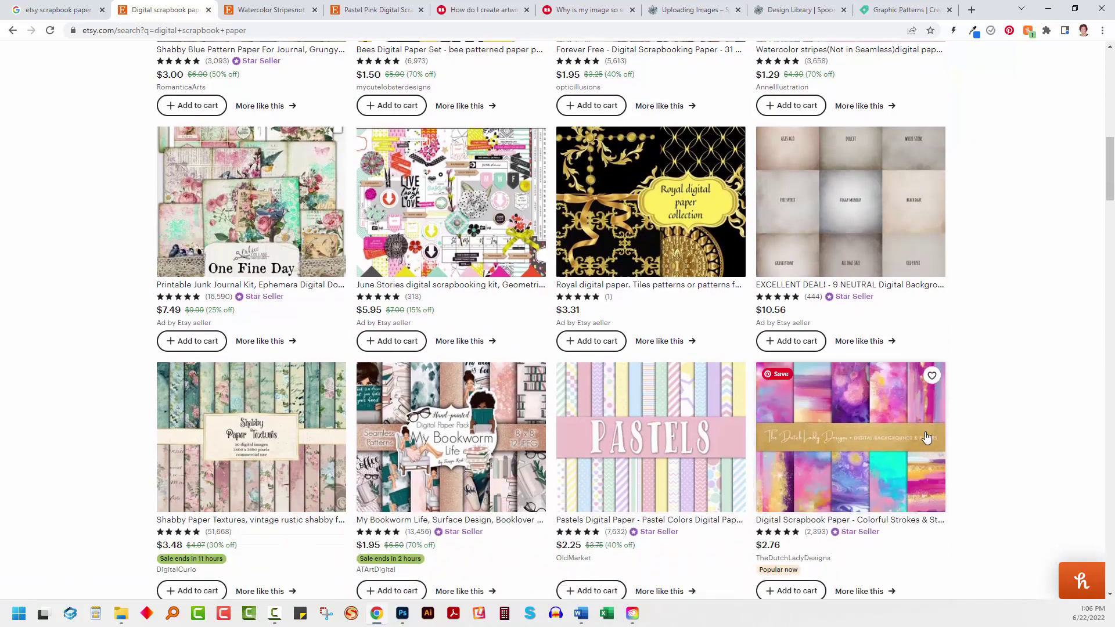
scroll(930, 430, "down", 5)
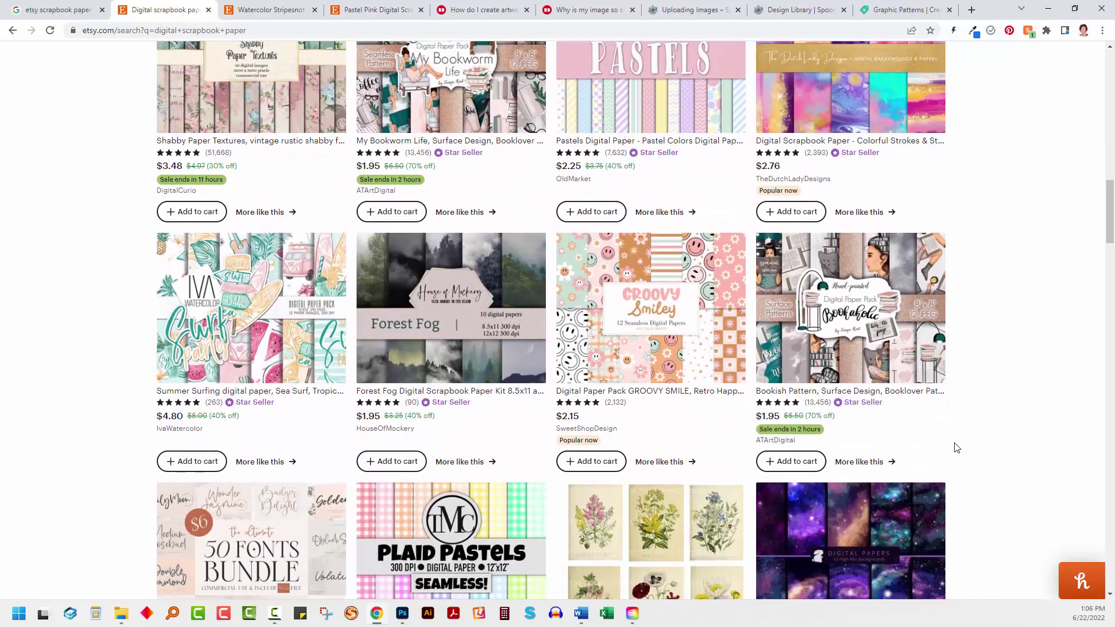
scroll(955, 447, "down", 2)
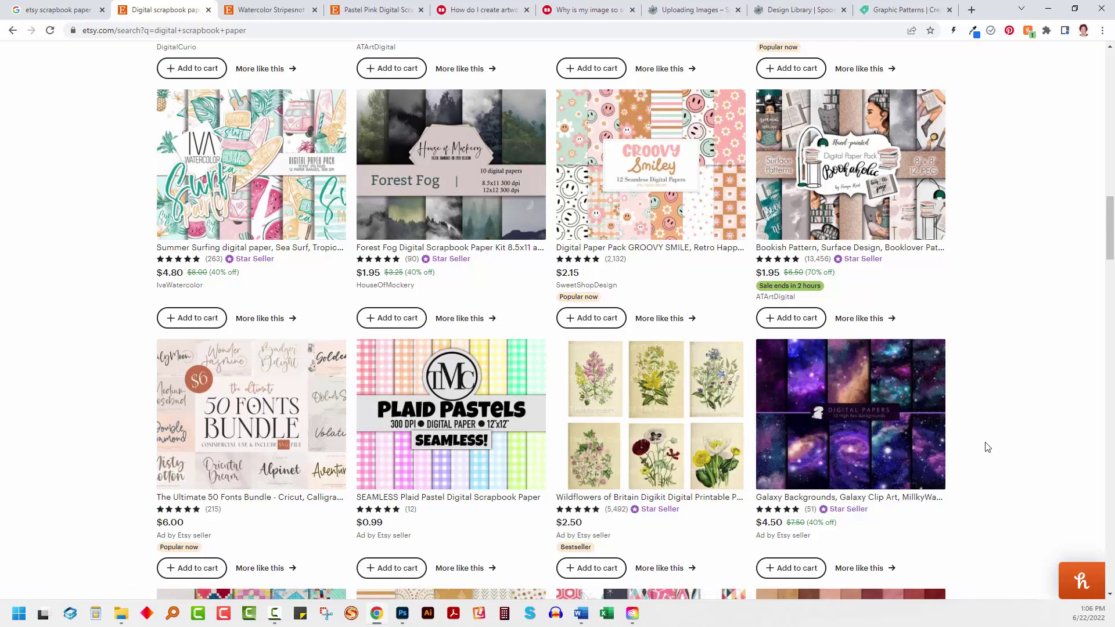
key("alt+Tab")
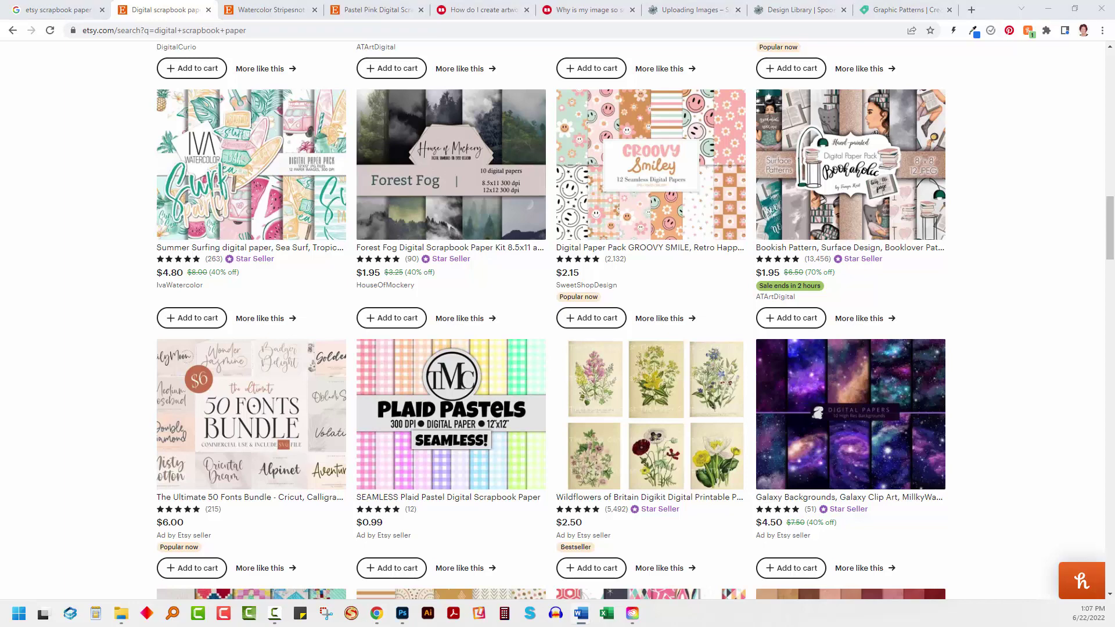